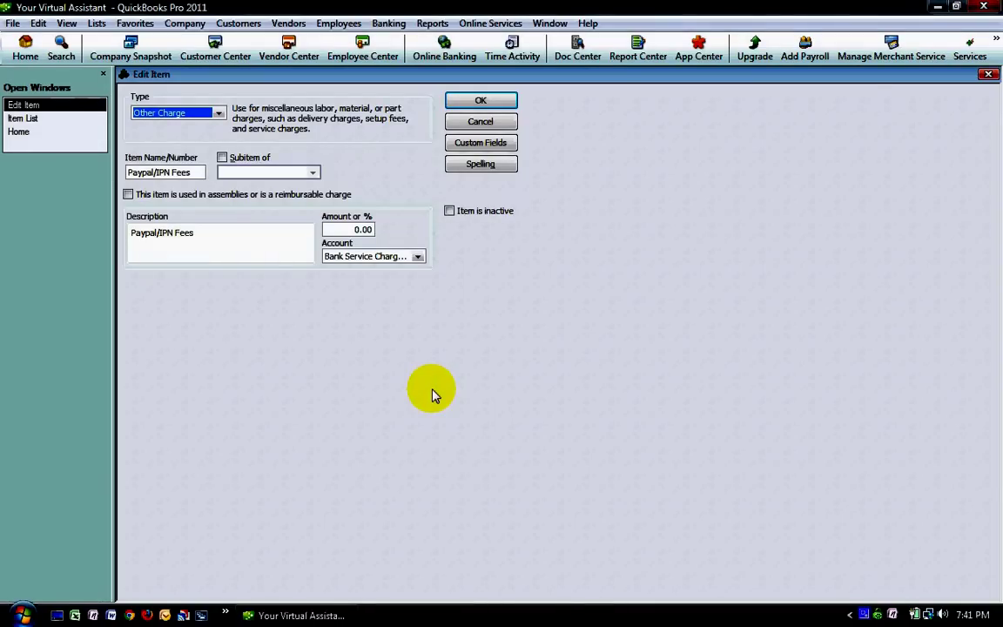
- Assign the Paypal/IPN Fees item to the Bank Service Charges:Paypal fees expense account
click(96, 26)
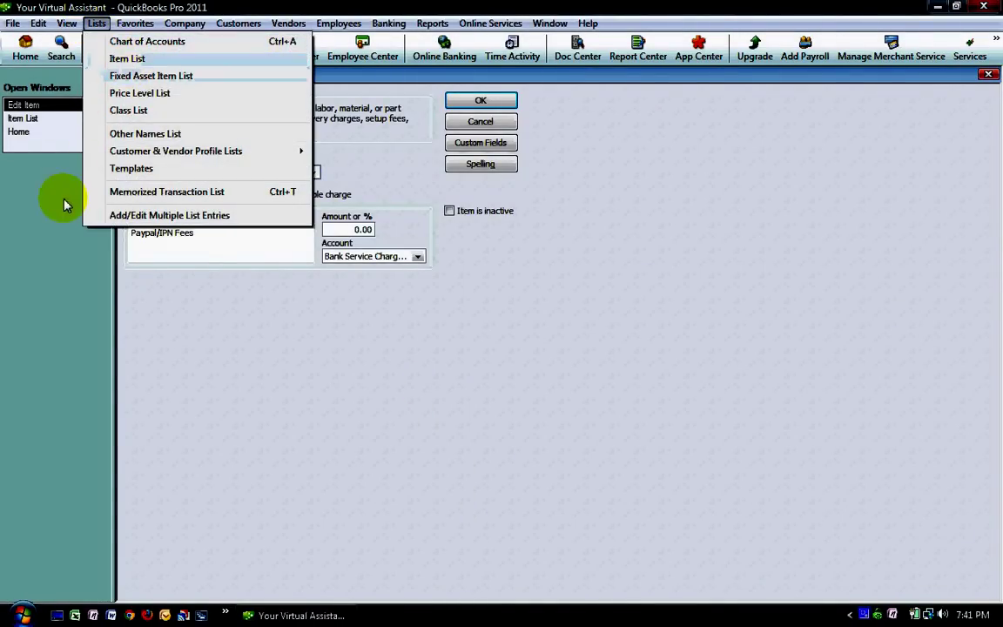
click(41, 236)
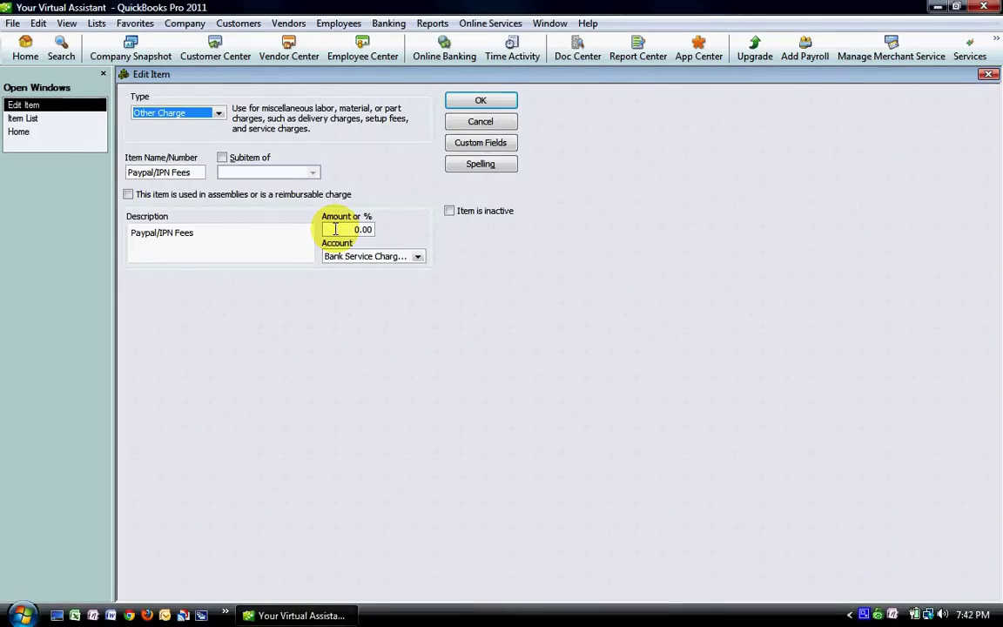
click(418, 258)
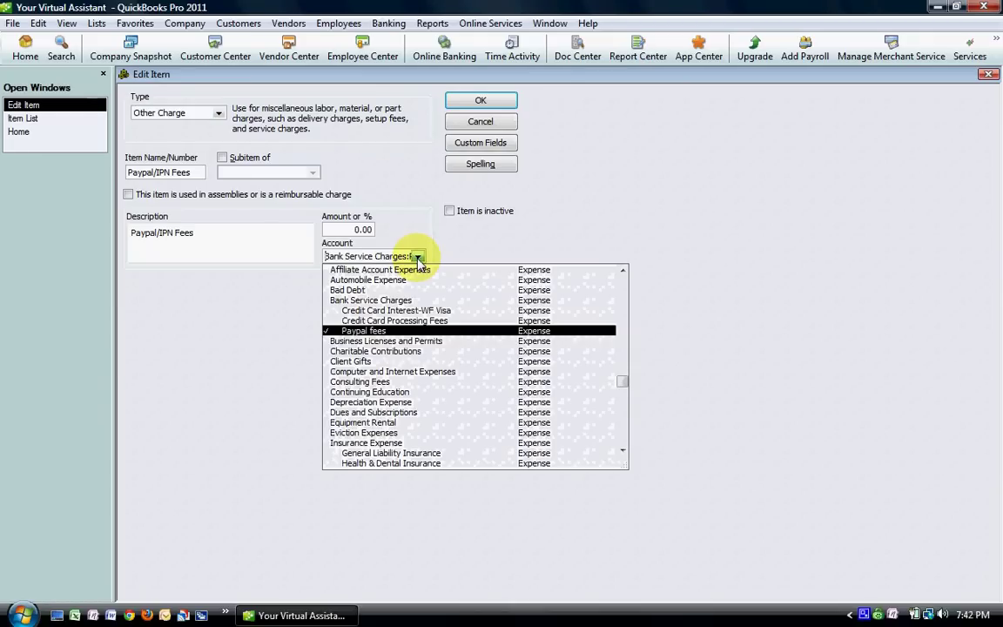
click(423, 332)
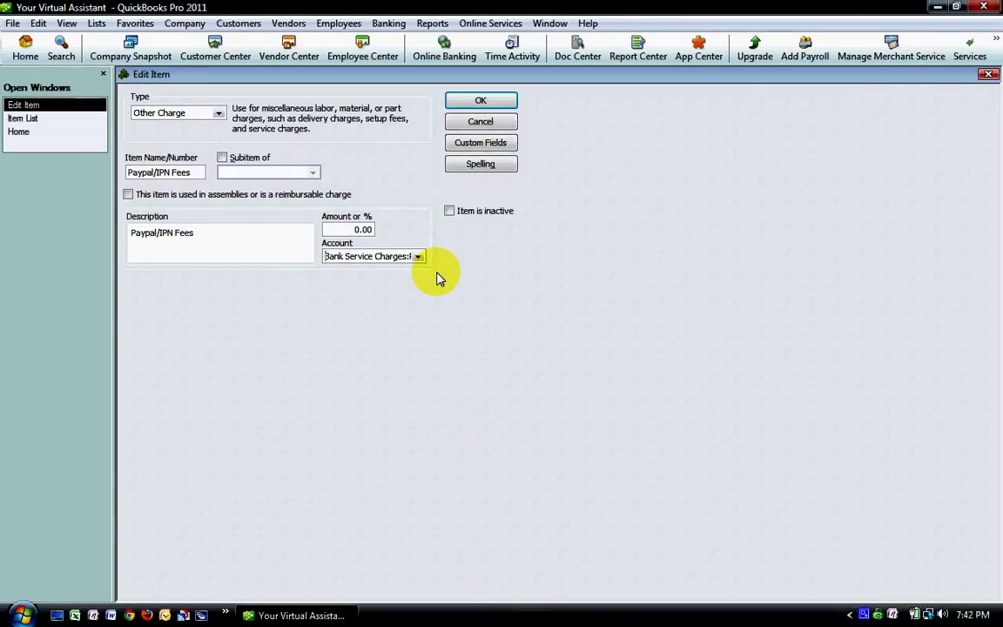
- Save the Paypal/IPN Fees item, then display invoice 2555 with its -1.22 fee line
click(458, 105)
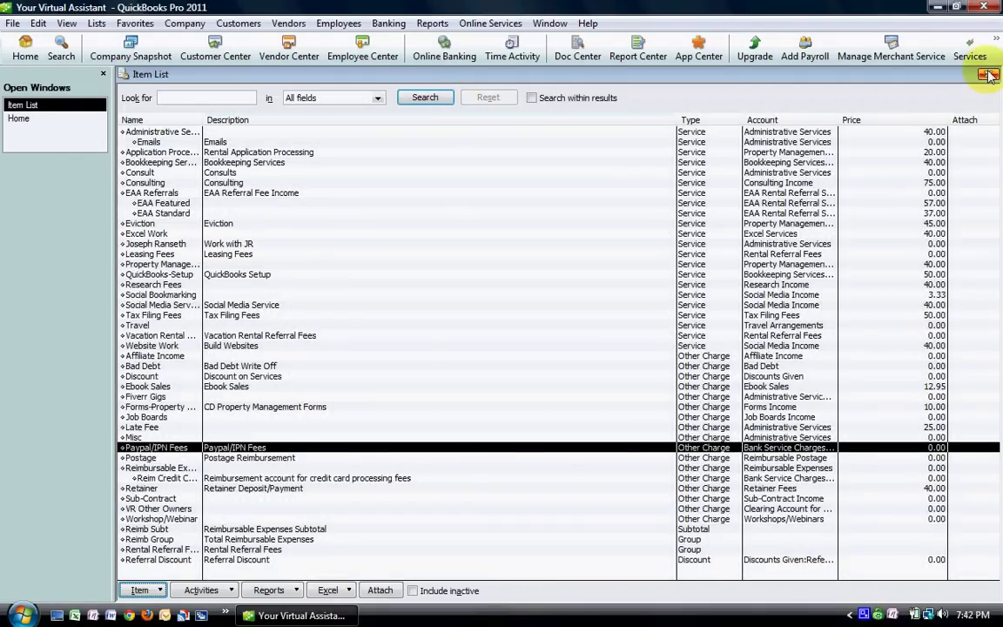
click(989, 76)
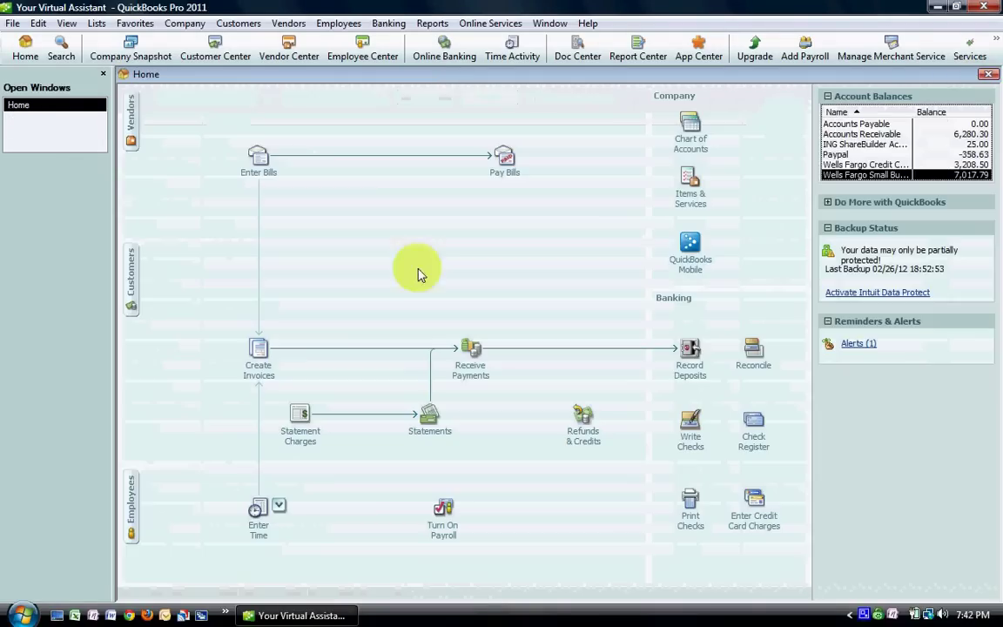
click(252, 346)
click(148, 95)
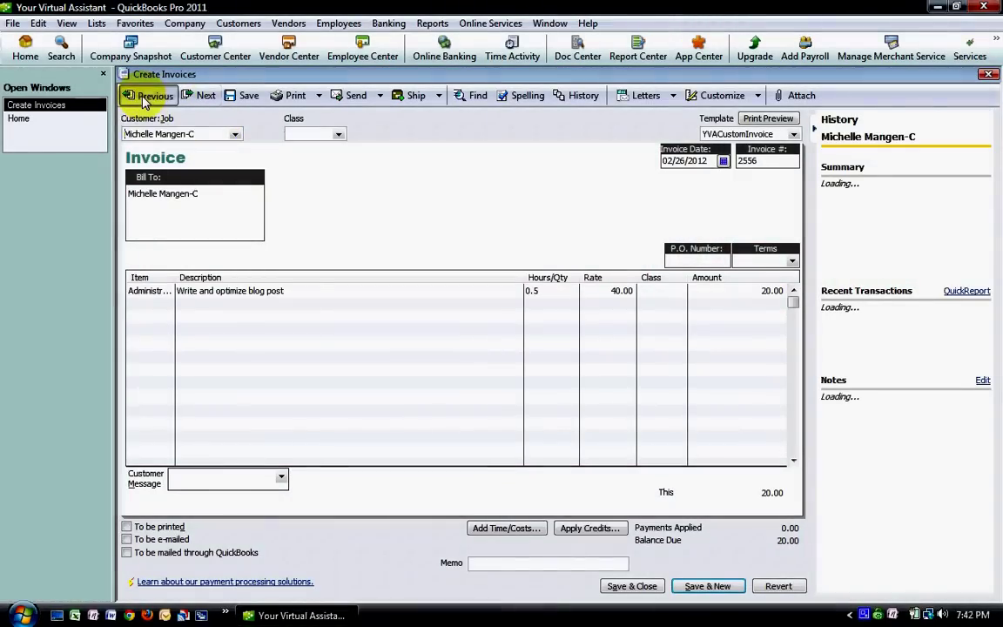
click(148, 95)
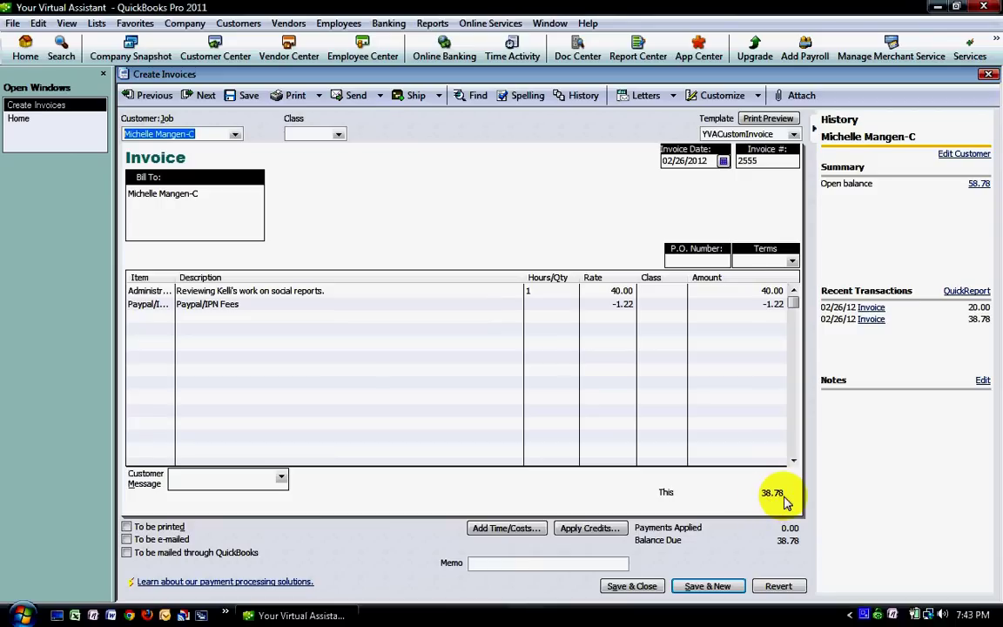
- Save invoice 2555 and record the customer's 38.78 payment applied to it
click(645, 588)
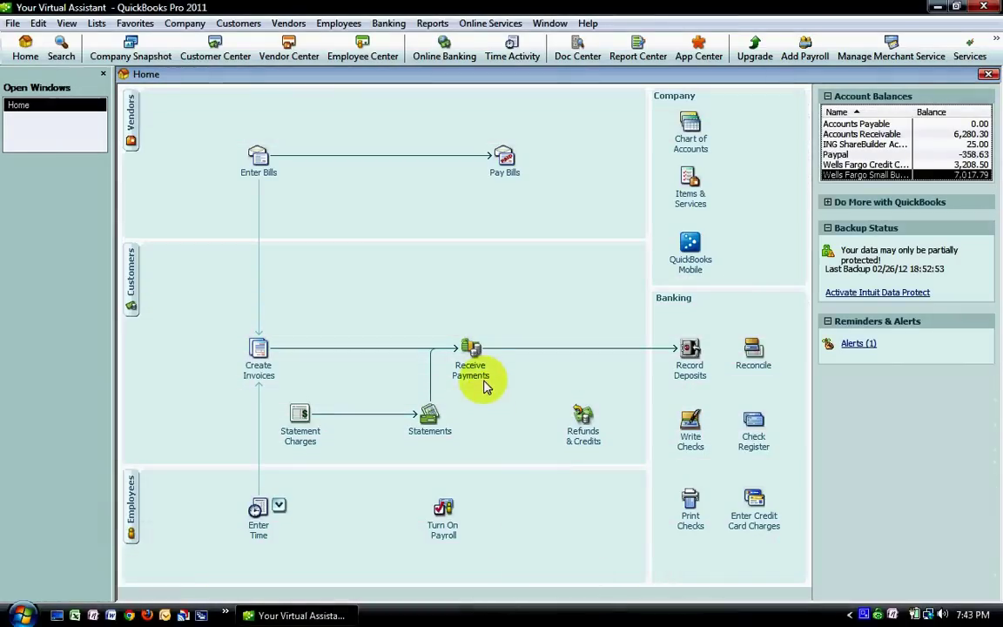
click(483, 378)
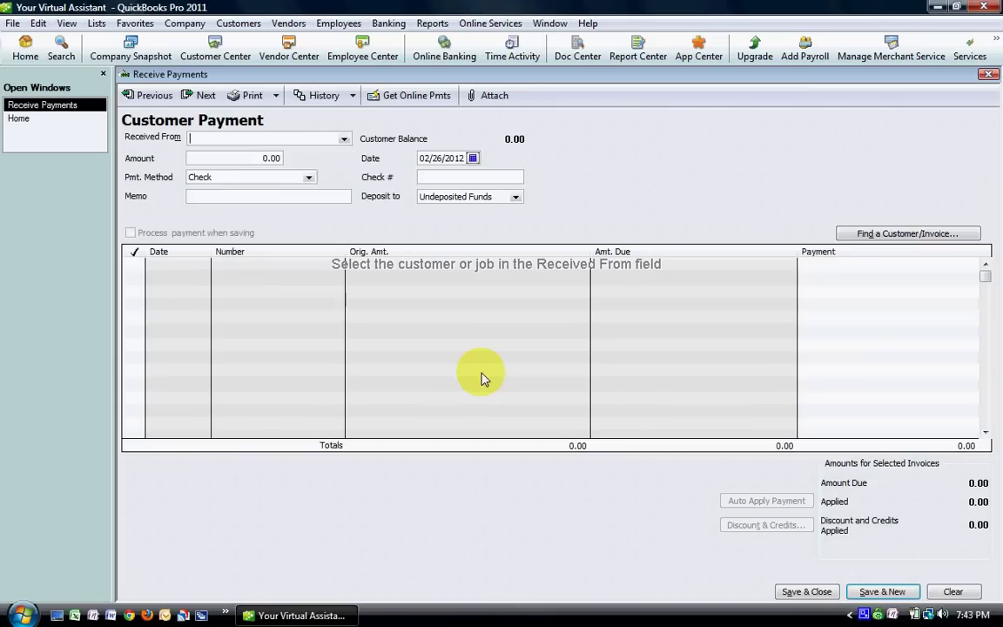
text(Mich)
key(Tab)
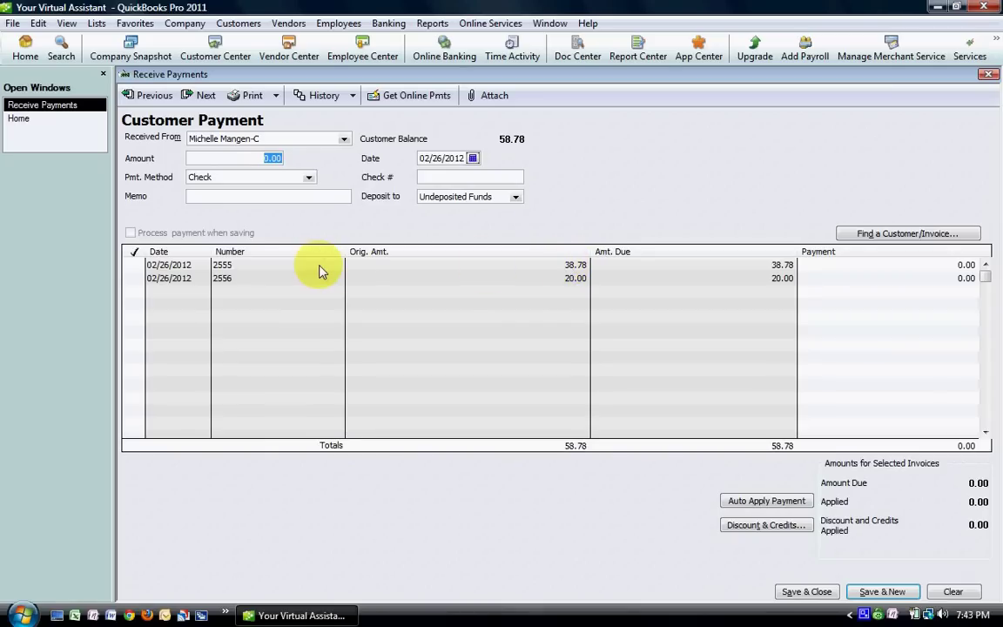
text(38.78)
click(318, 264)
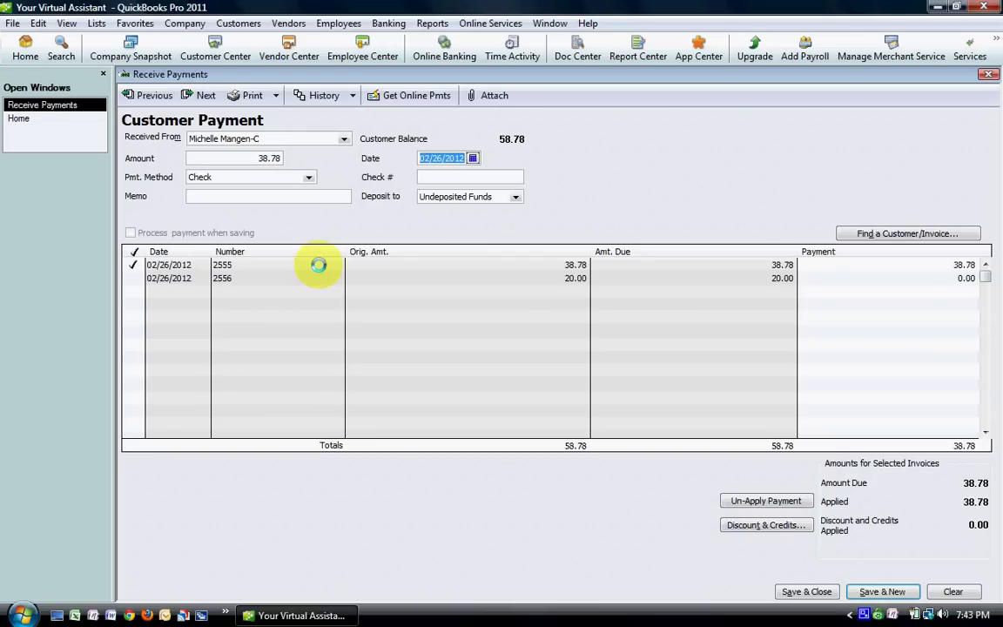
click(804, 594)
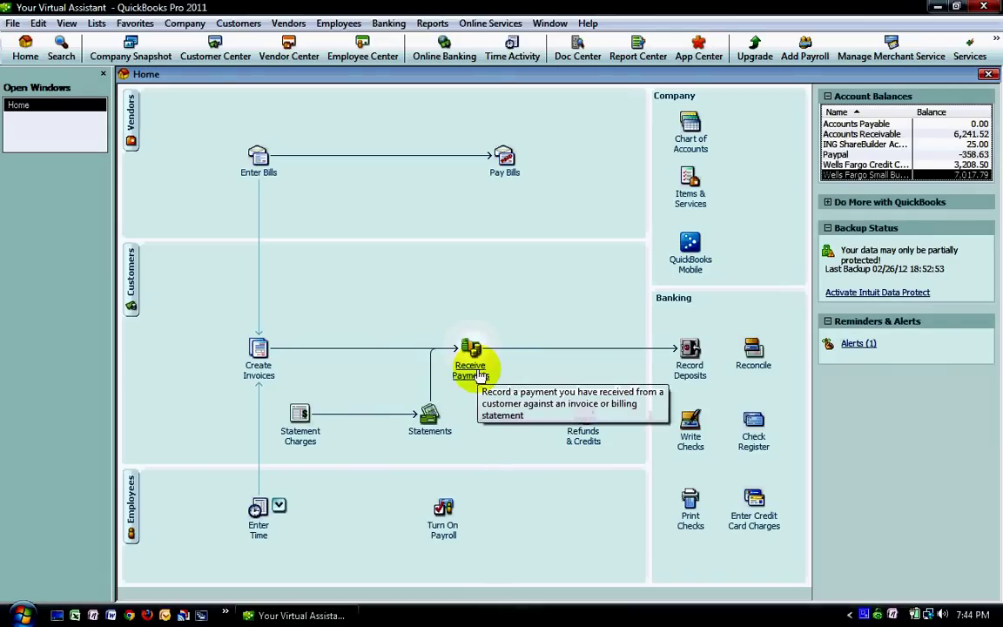
- Bring up invoice 2556 and save and close it
click(254, 364)
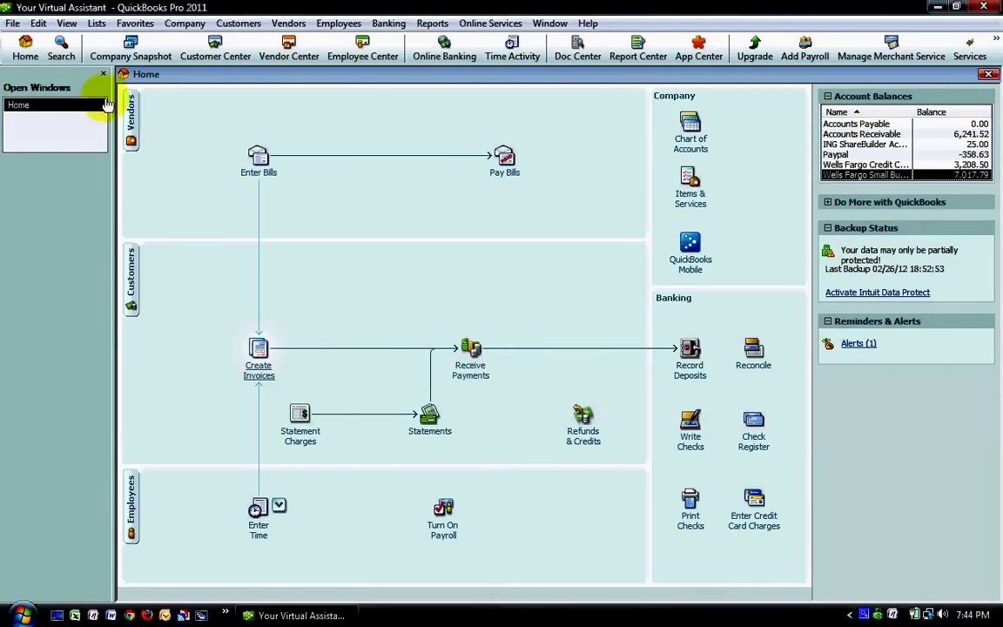
click(155, 96)
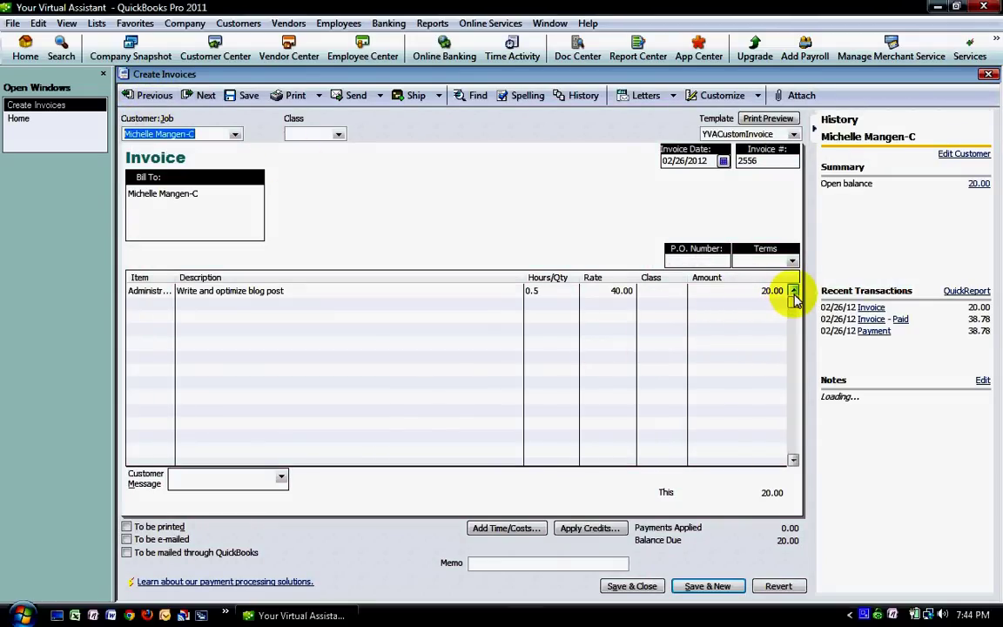
click(633, 587)
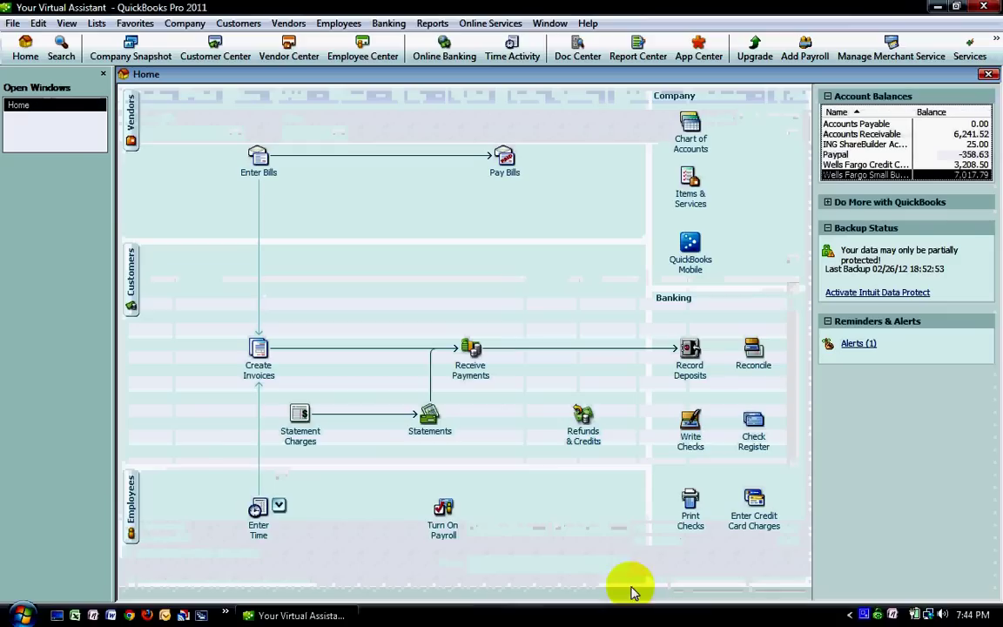
- Record the customer's 20.00 payment on invoice 2556 with PayPal as the payment method
click(470, 371)
key(Down)
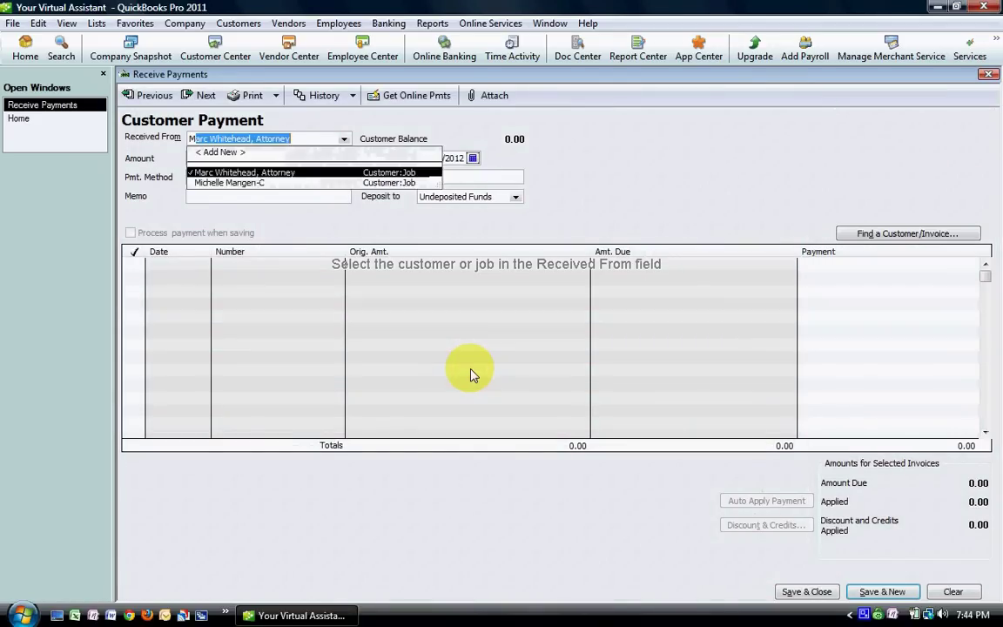
key(Down)
key(Tab)
text(20)
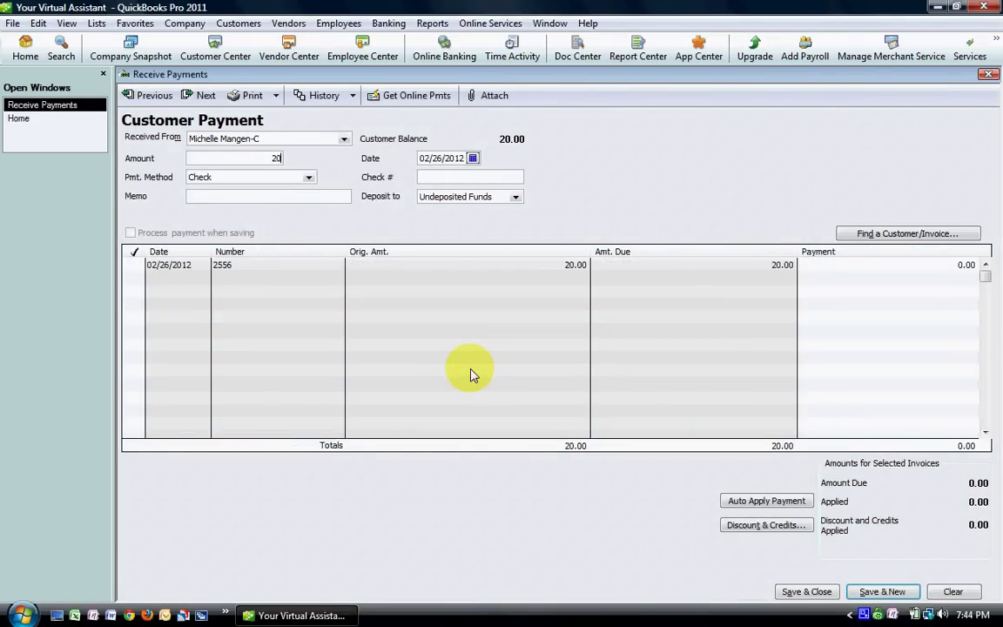
key(Tab)
key(Tab)
text(IP)
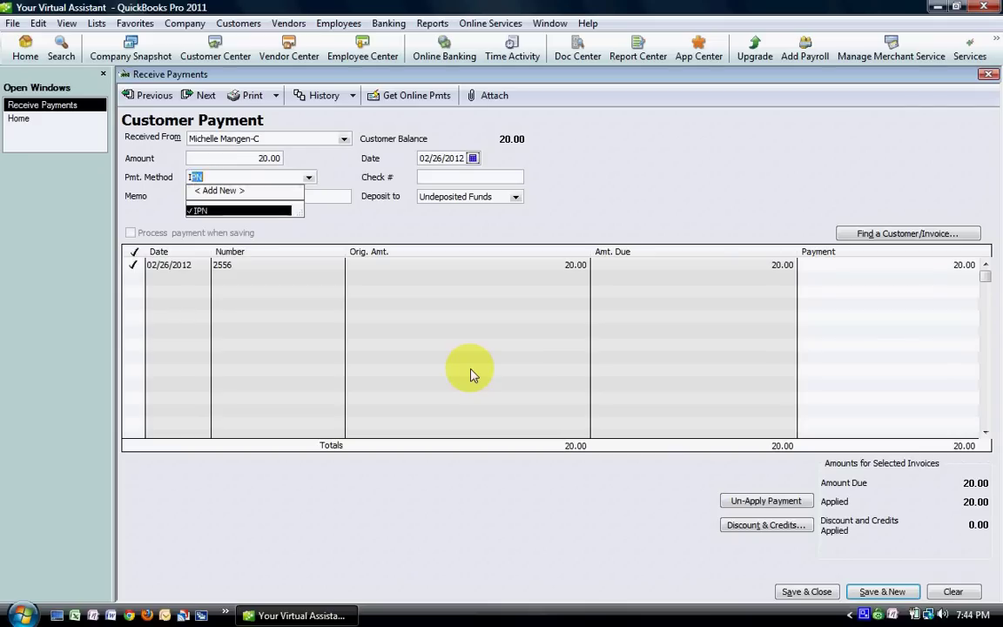
text(PayPal)
key(Tab)
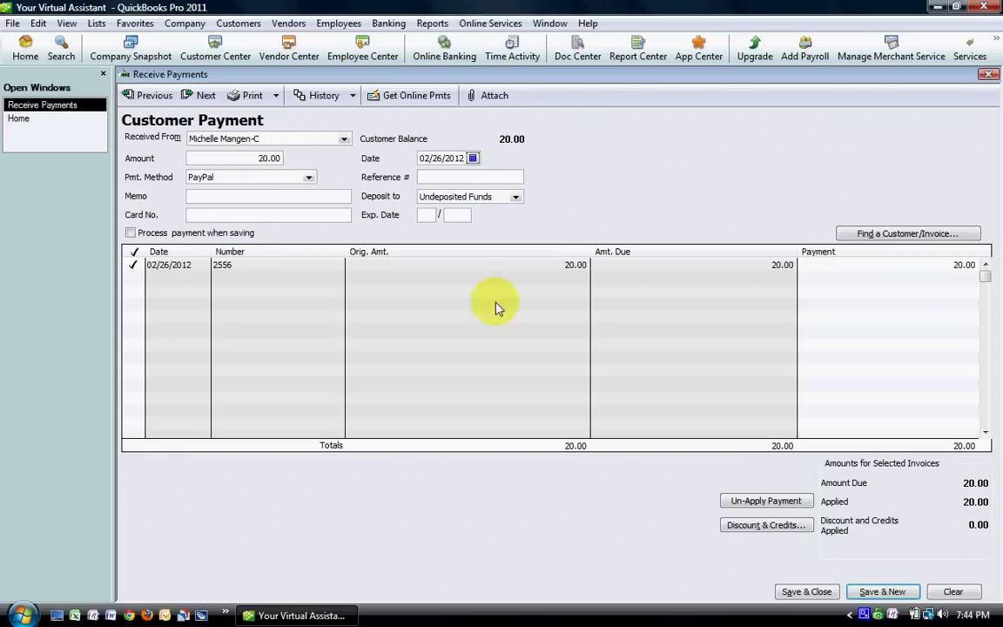
click(806, 591)
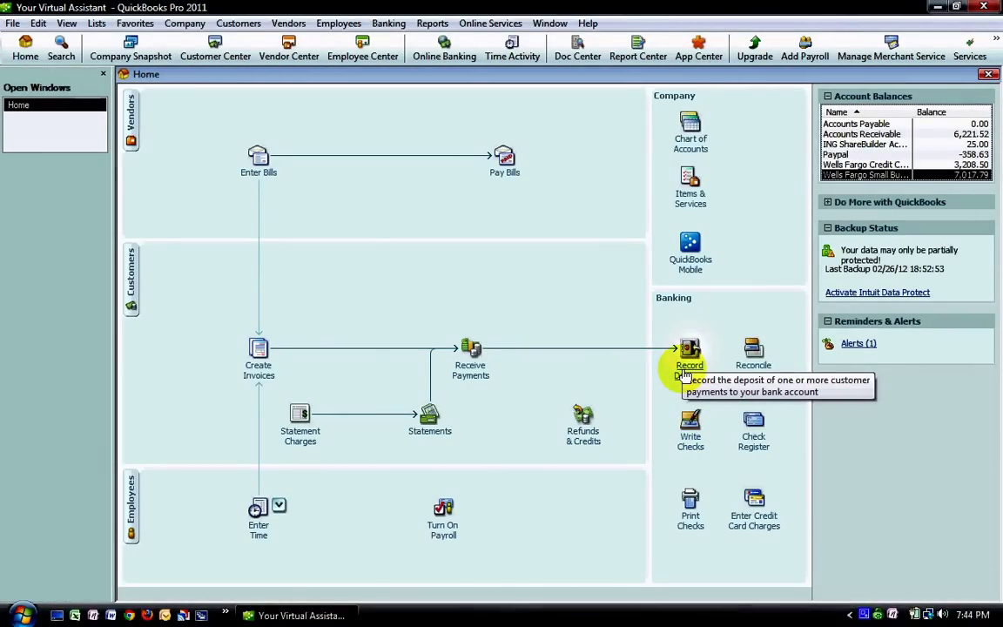
- Select the 20.00 PayPal payment for deposit into the Paypal account
click(687, 357)
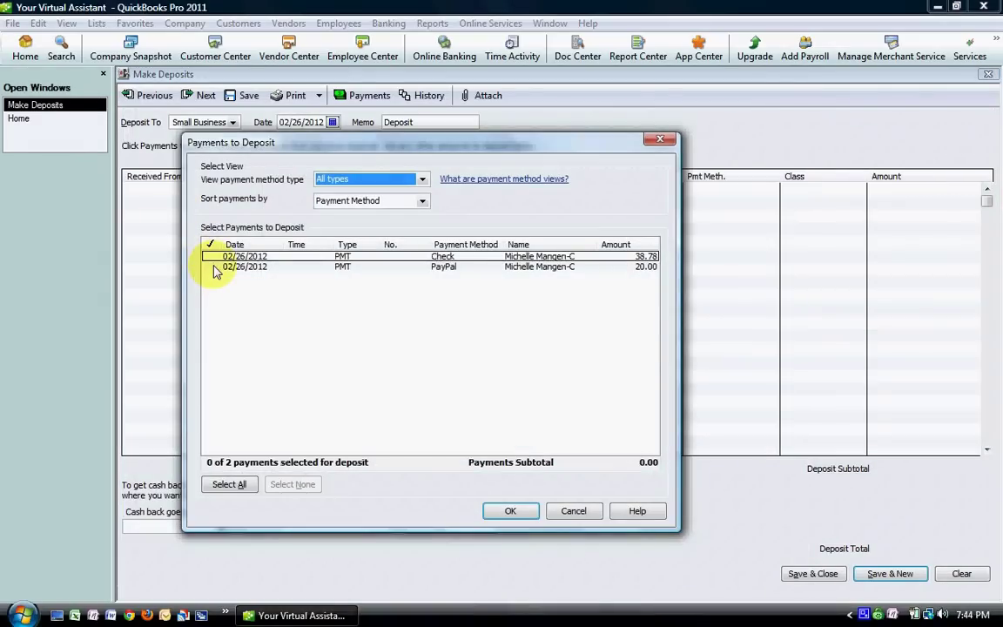
click(213, 267)
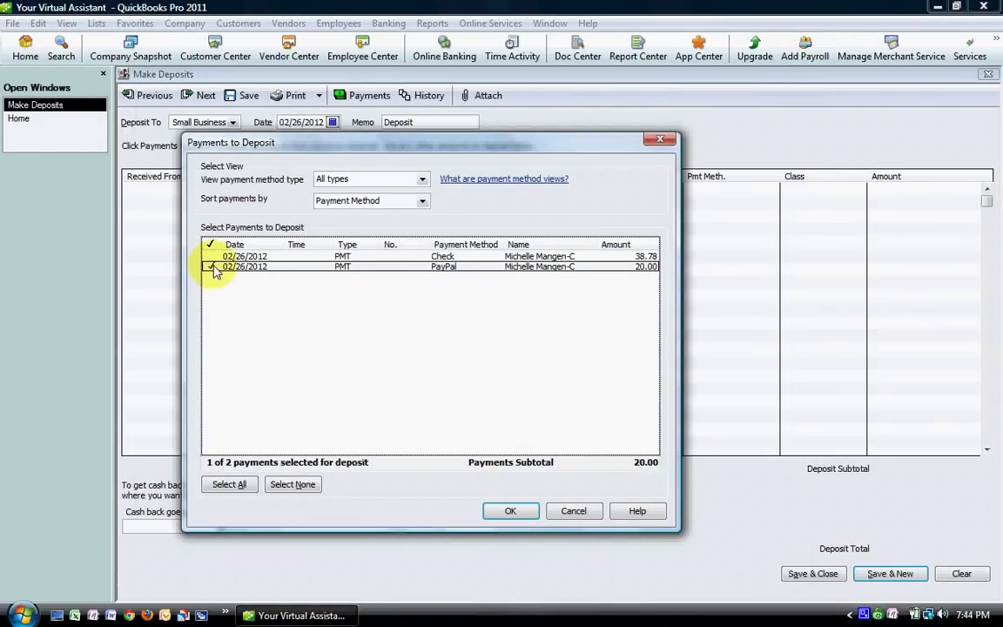
click(510, 511)
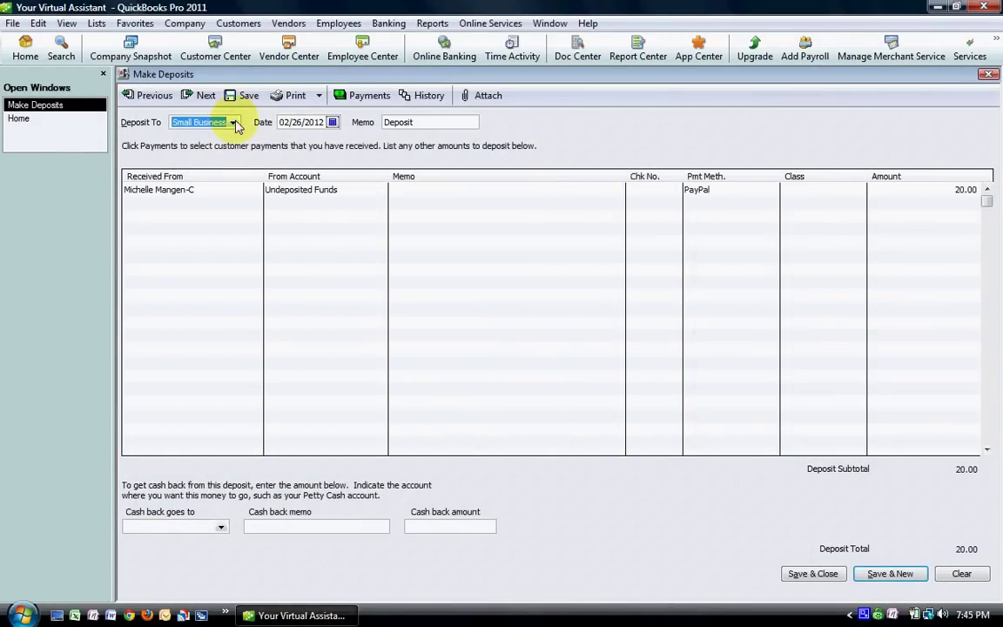
text(pal)
key(Tab)
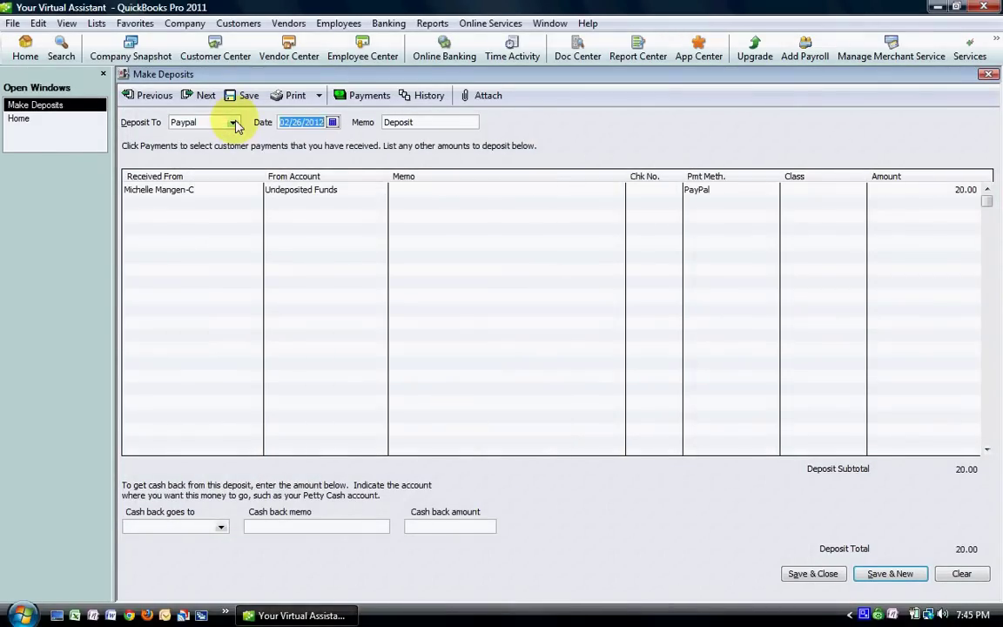
key(Tab)
key(Tab)
key(Tab)
key(Tab)
key(Tab)
key(Tab)
key(Tab)
key(Tab)
key(Tab)
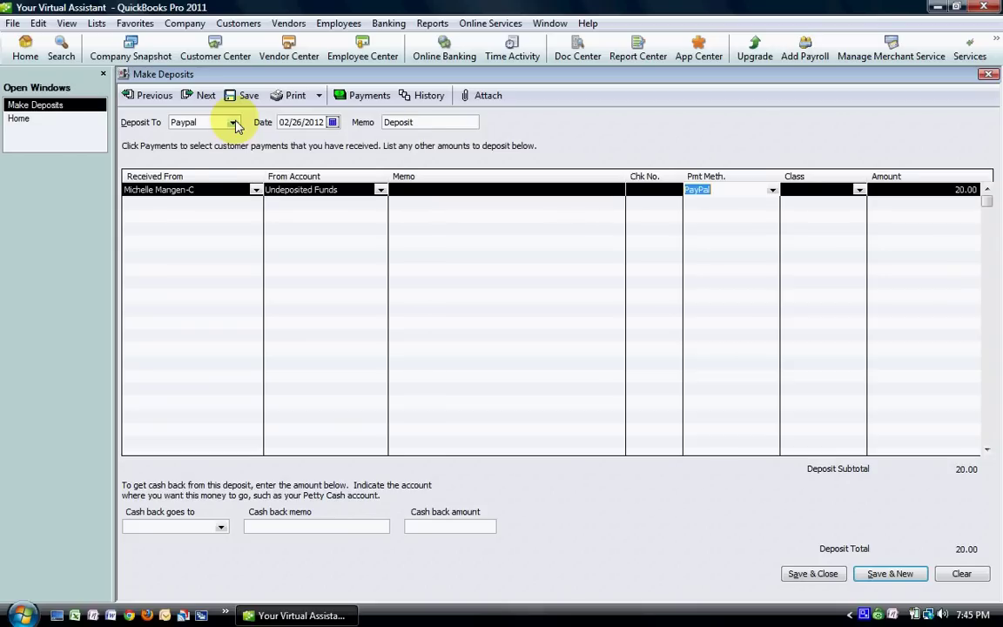
key(Tab)
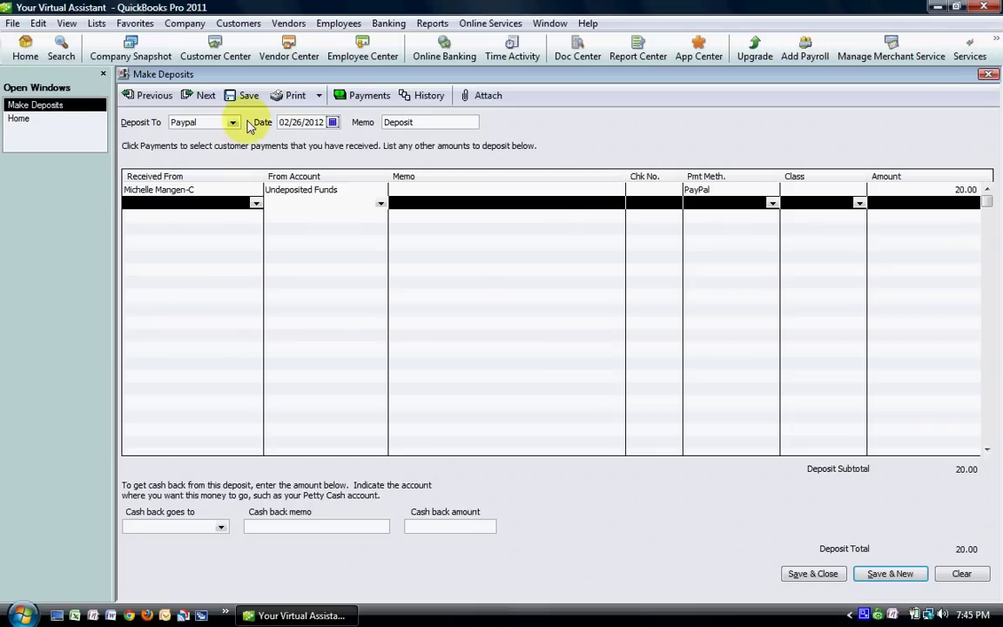
- Add a -0.50 'Paypal fee' line to Bank Service Charges:Paypal fees, paid by PayPal, and save the deposit
text(pay)
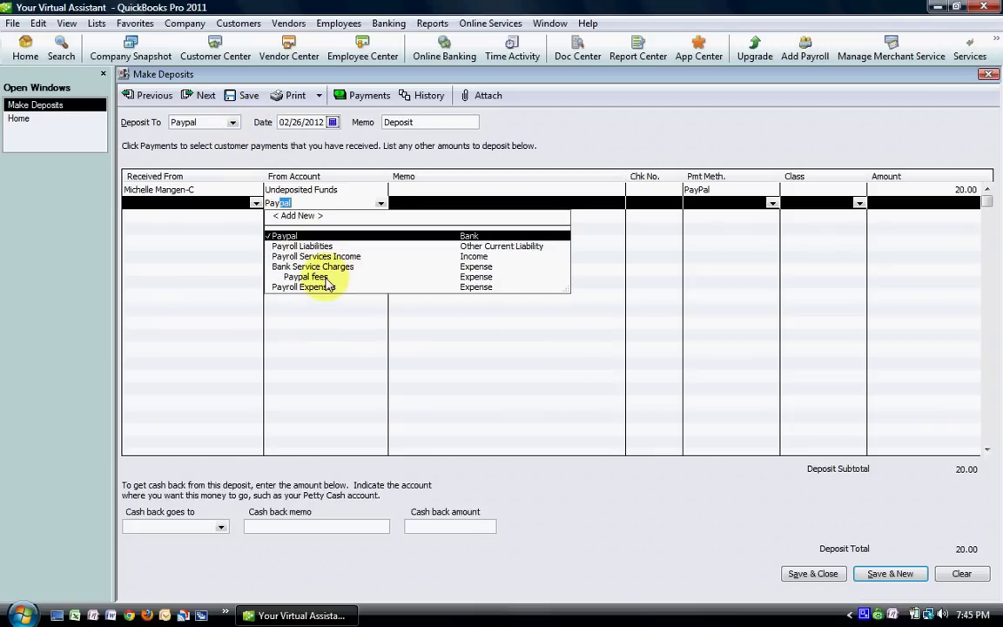
click(463, 275)
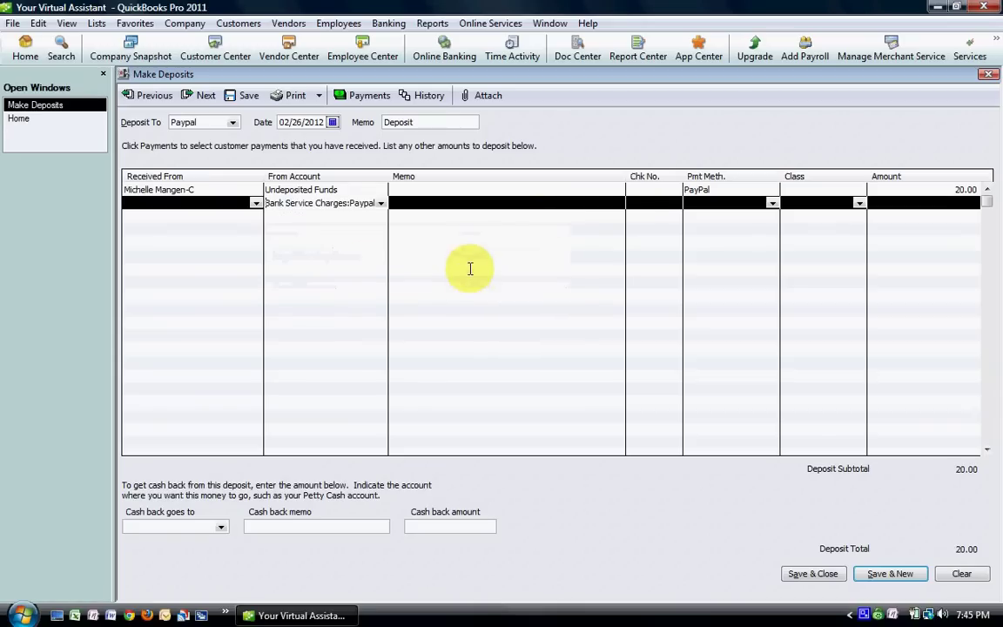
click(474, 203)
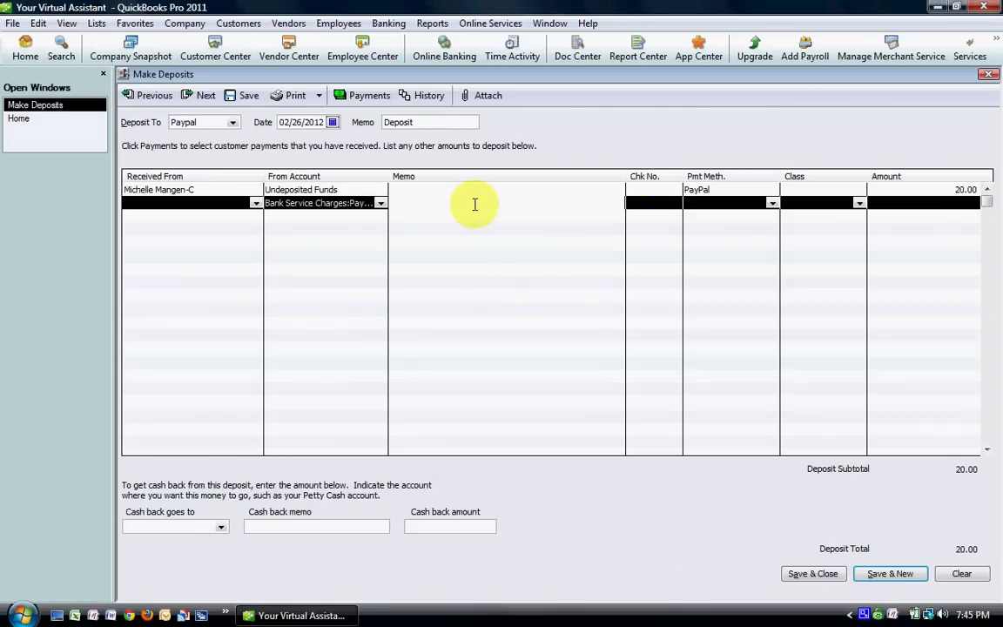
text(Paypal fee)
key(Tab)
key(Tab)
text(P)
key(Tab)
key(Tab)
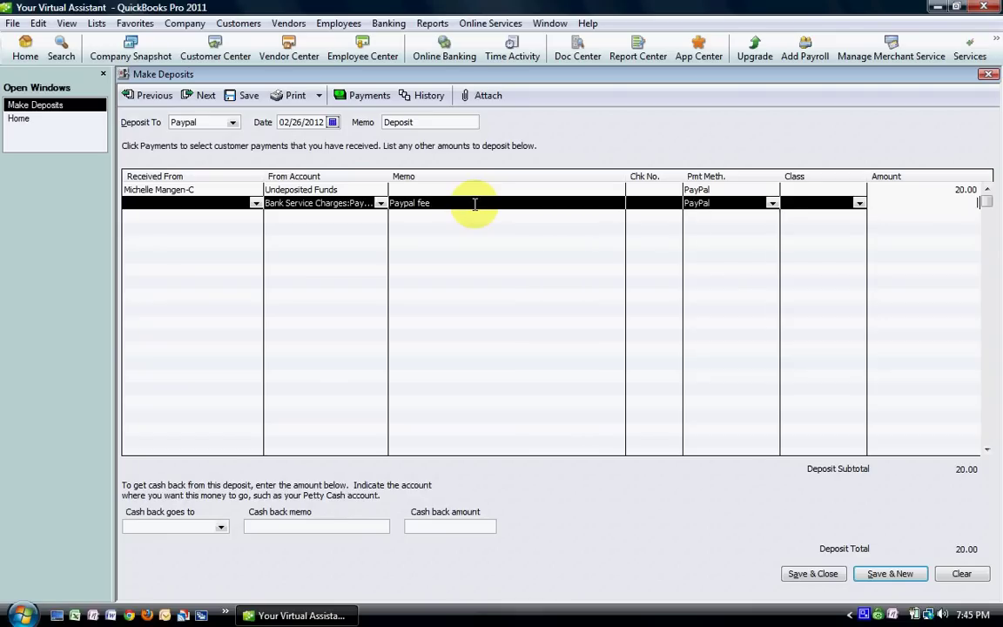
text(-0.50)
key(Tab)
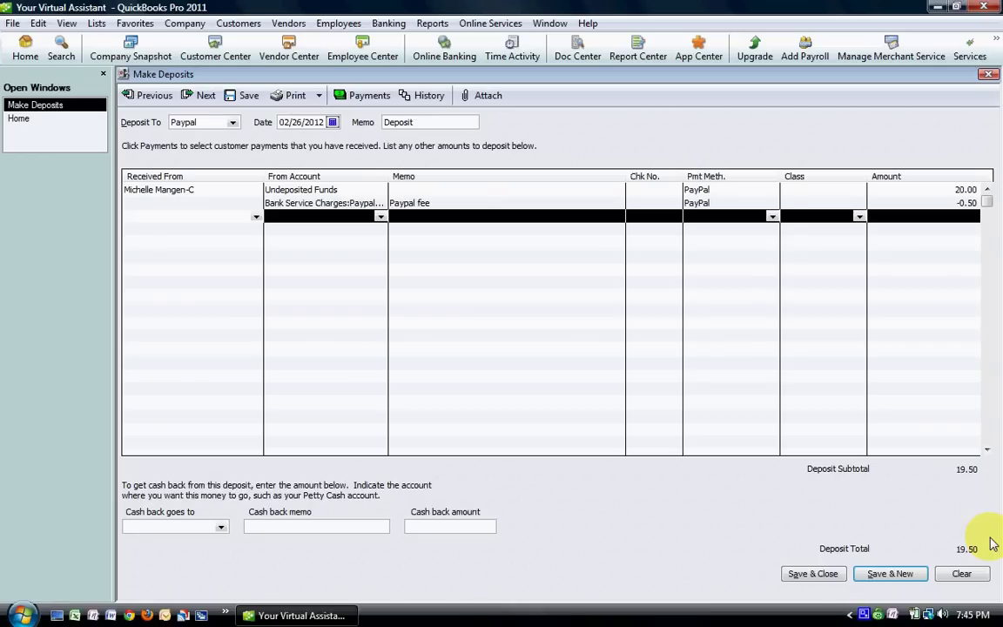
click(813, 574)
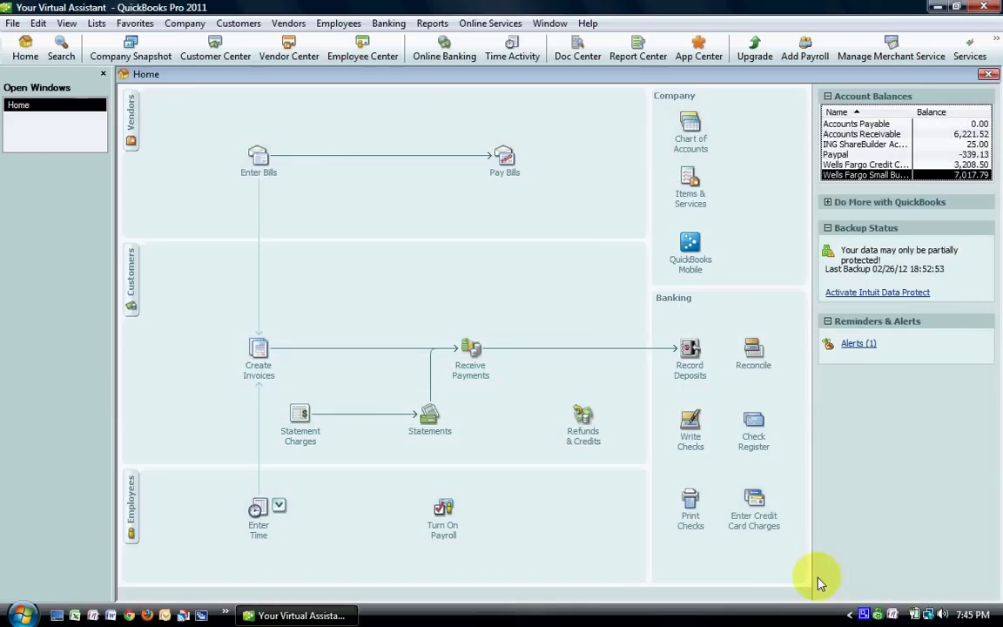